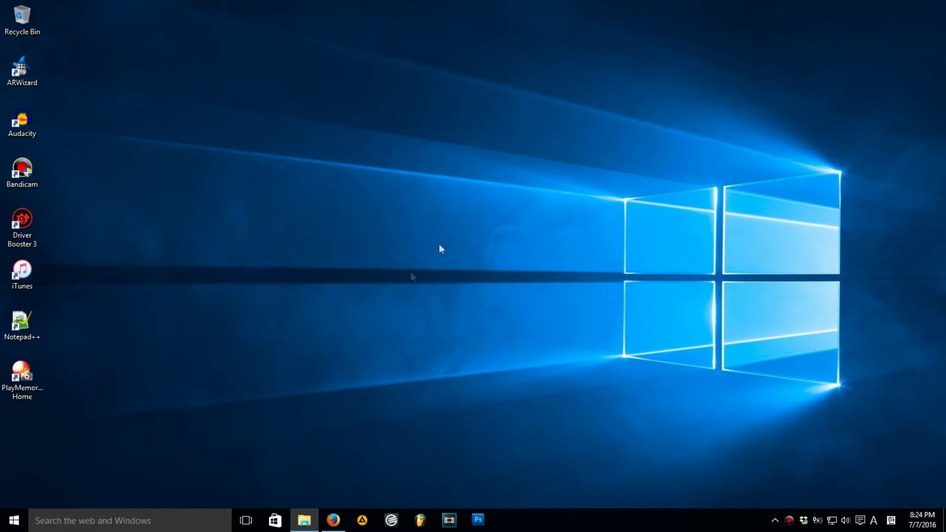
Bring up the C: drive in File Explorer and check the size of the Windows.old folder in its properties.
click(304, 519)
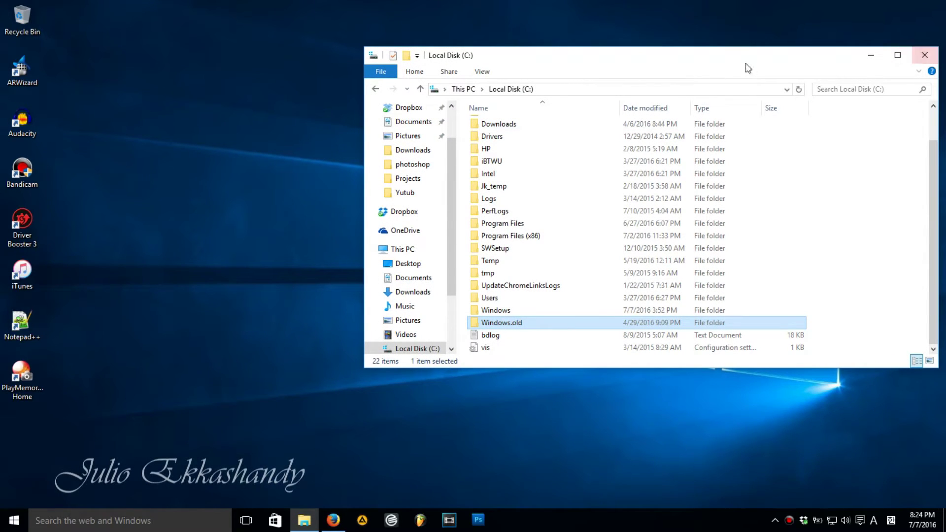
drag(744, 55, 643, 49)
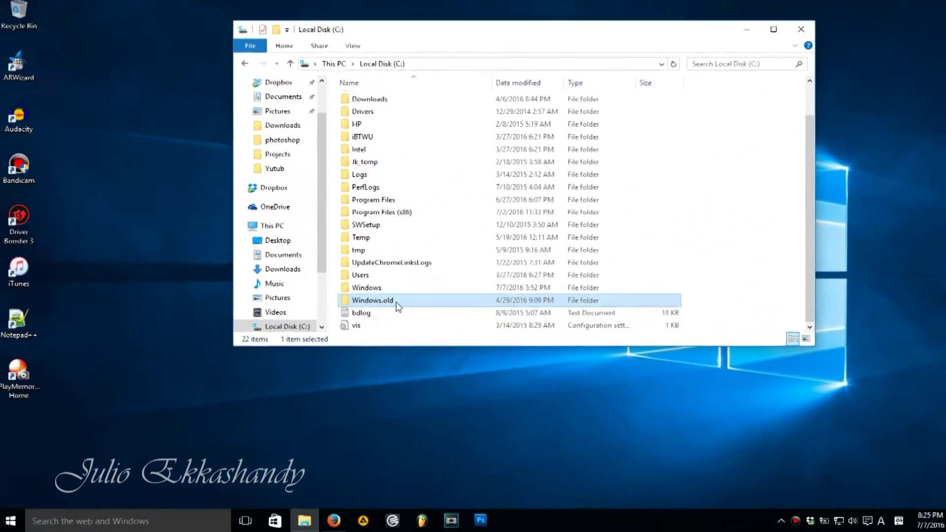
right_click(395, 304)
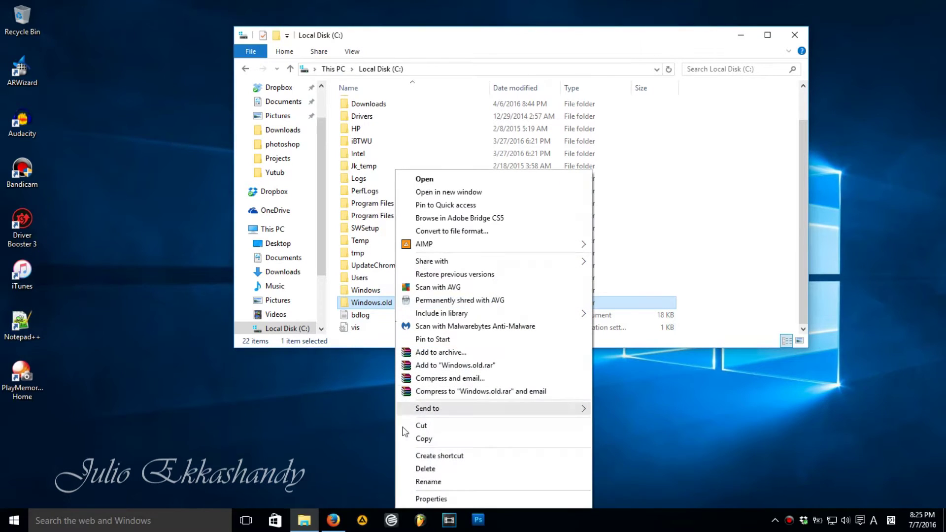
click(432, 499)
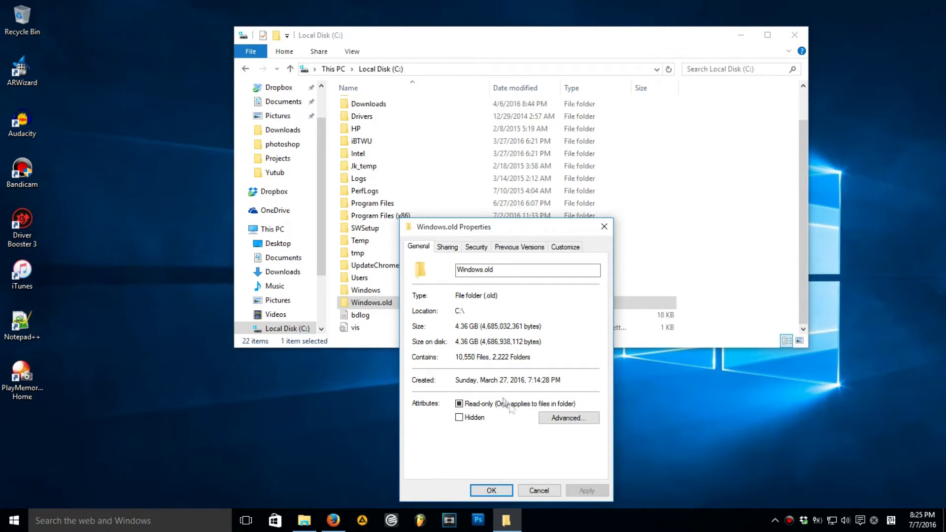
click(507, 490)
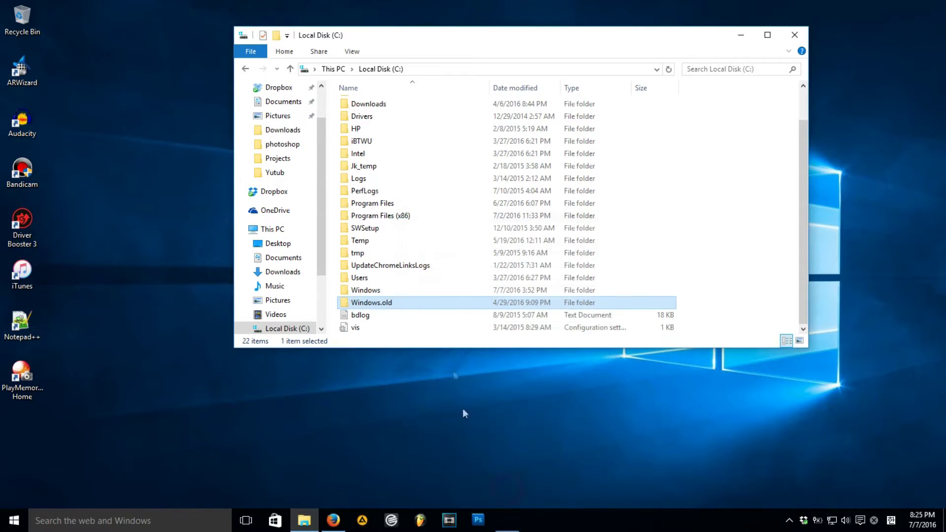
right_click(353, 302)
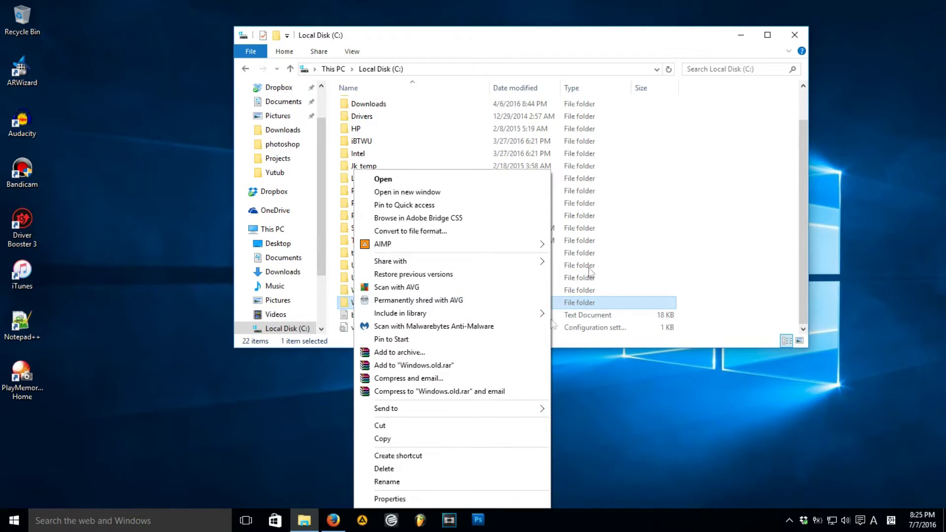
click(591, 365)
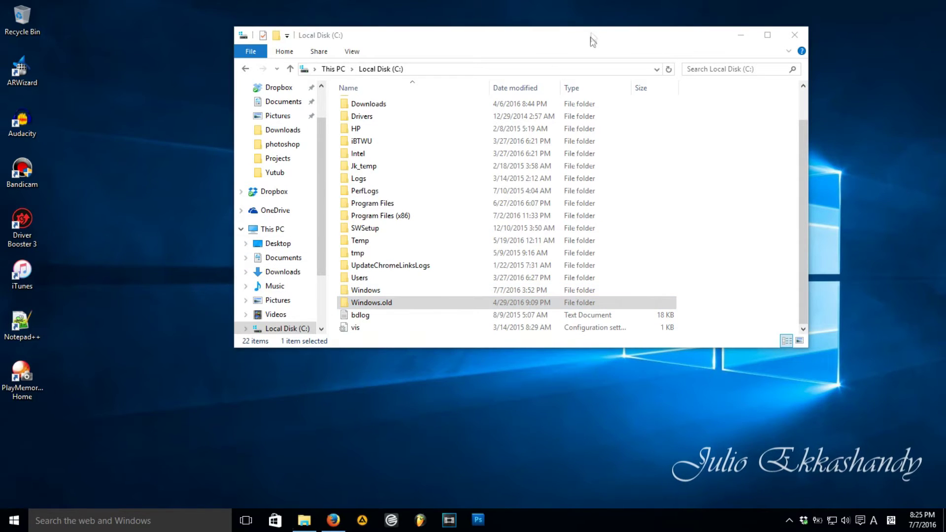
drag(590, 36, 593, 13)
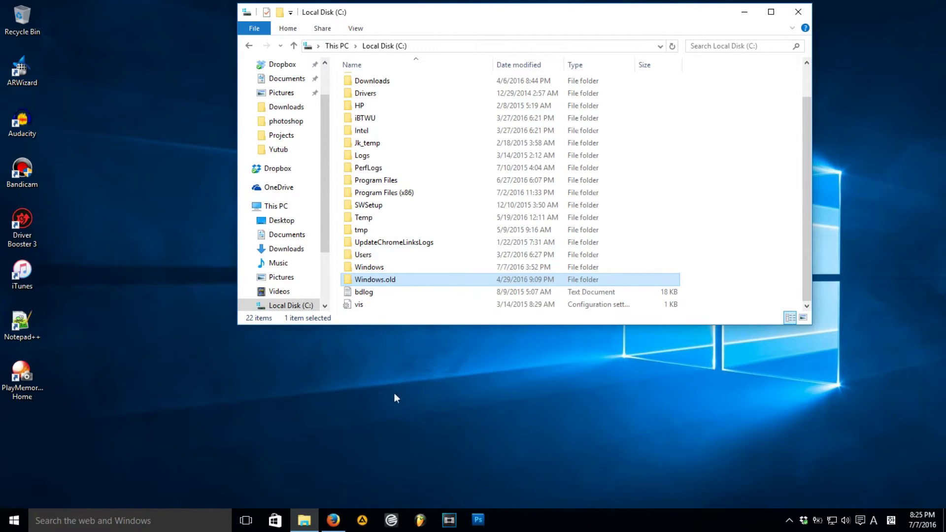
Search Windows for "disk", launch Disk Cleanup, and minimize the File Explorer window.
click(70, 518)
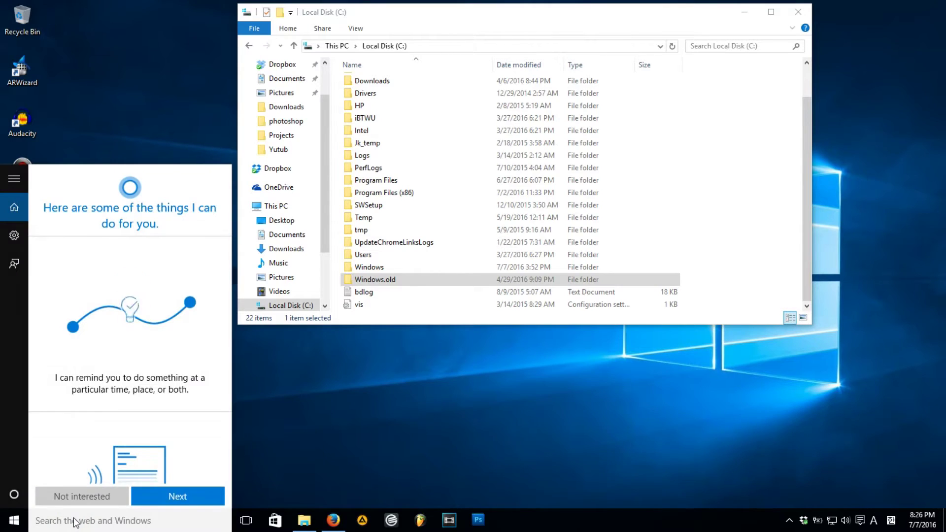
text(disk)
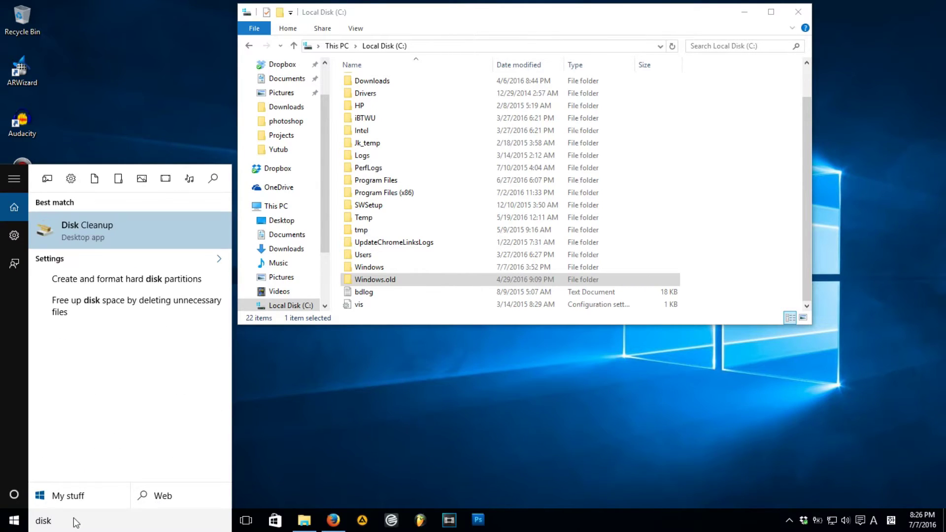
click(99, 231)
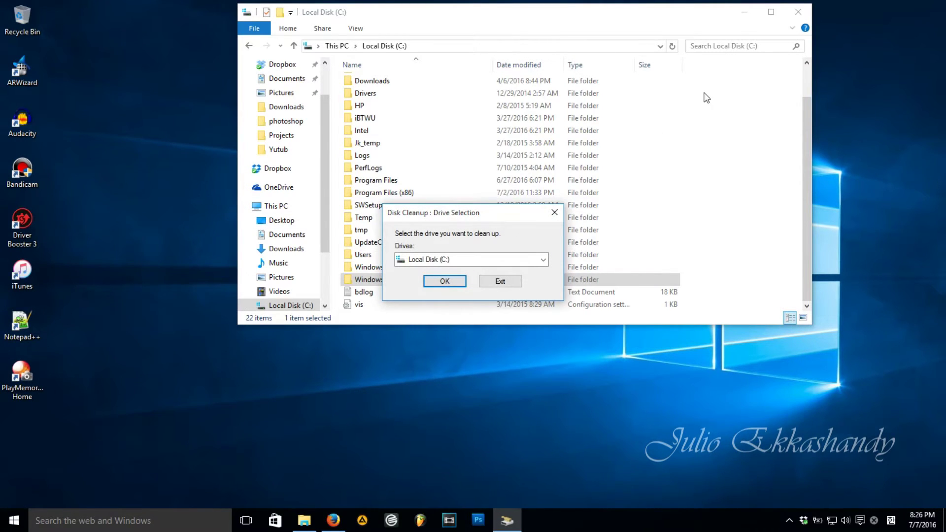
click(744, 12)
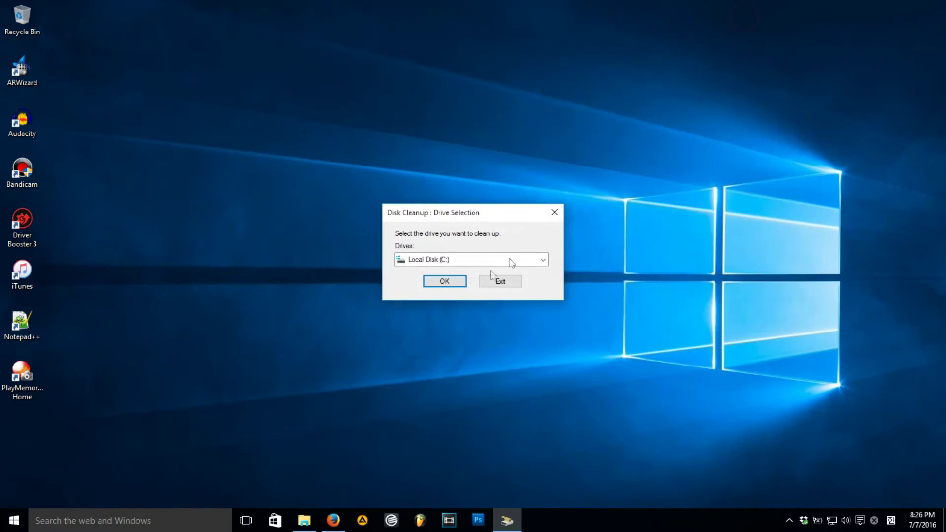
Select Local Disk (C:) as the drive to clean up and start the scan.
drag(461, 217, 452, 210)
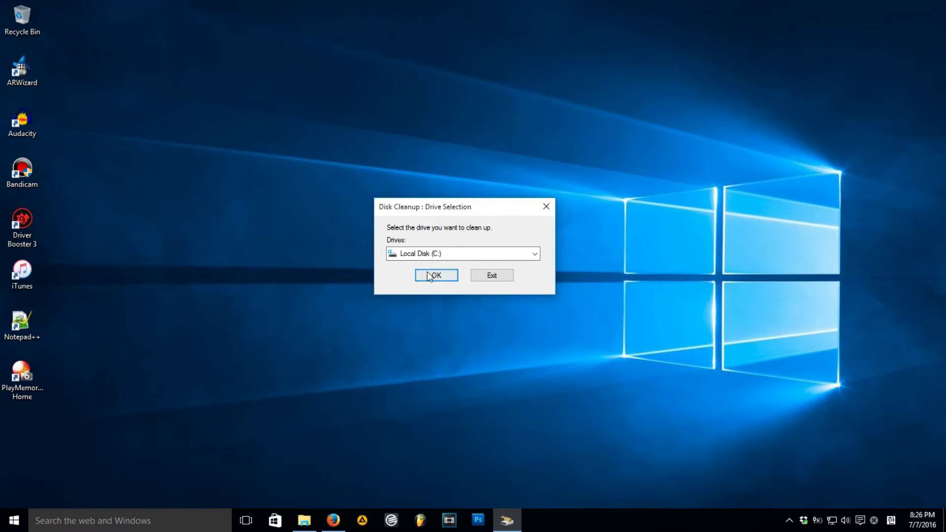
click(534, 254)
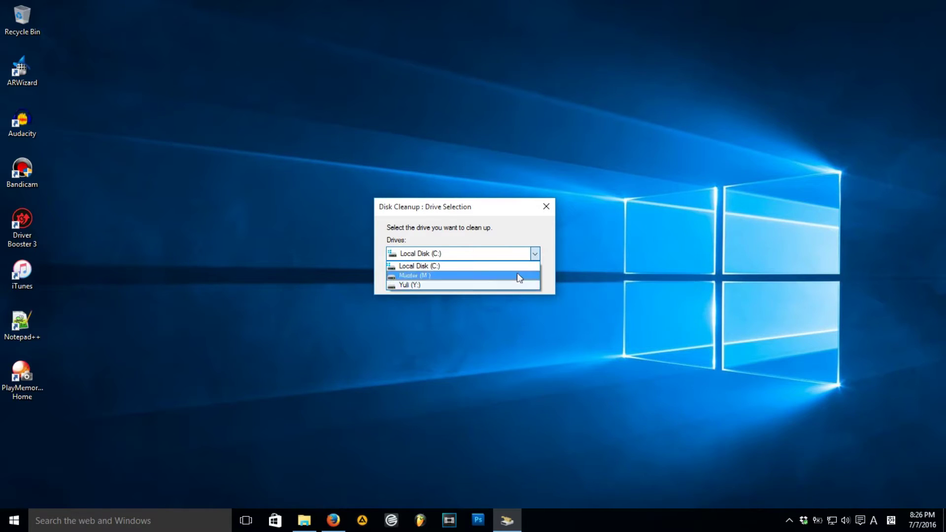
click(515, 266)
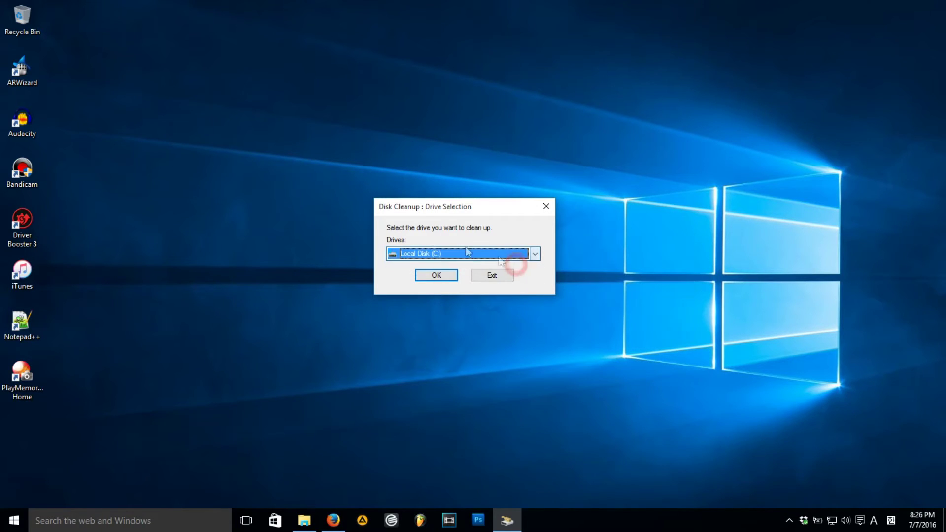
click(437, 275)
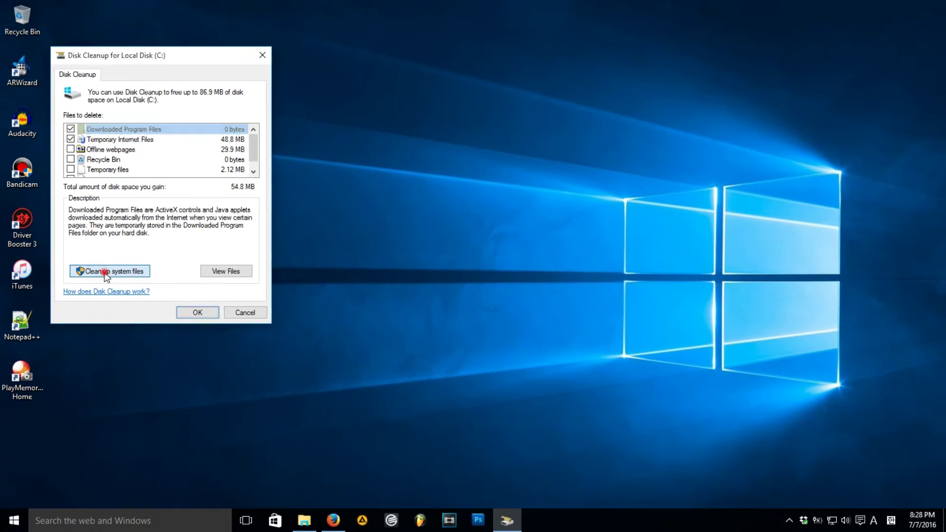
Extend the cleanup to system files and rescan Local Disk (C:).
click(182, 303)
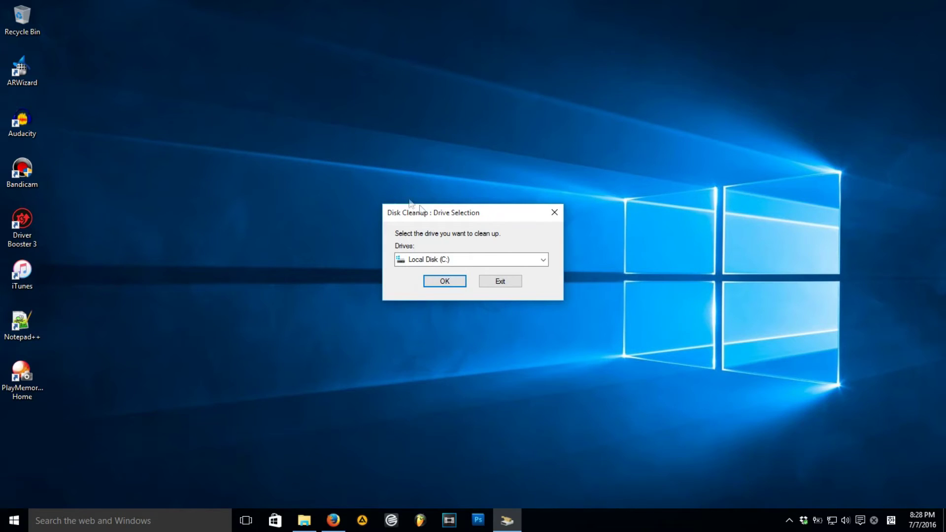
click(446, 285)
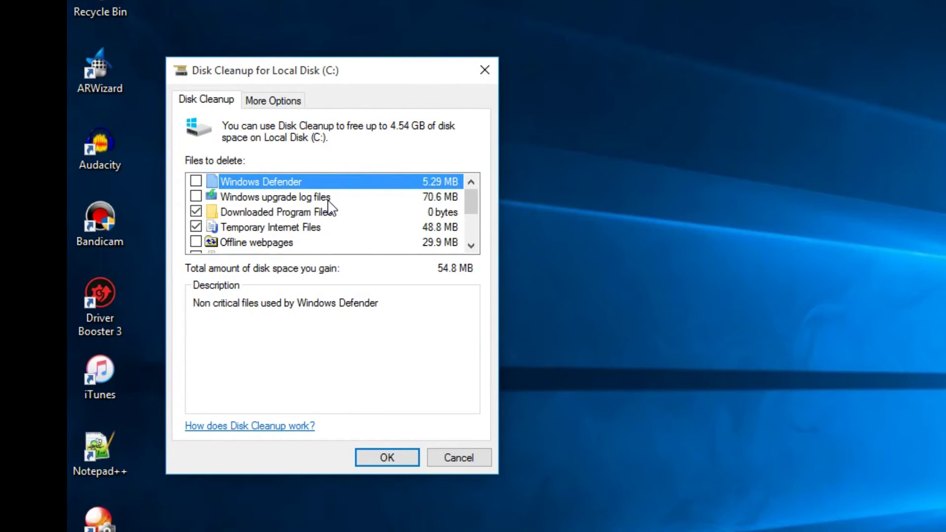
Mark Previous Windows installation(s) for deletion and permanently delete the selected files.
scroll(329, 207, down, 2)
drag(477, 202, 476, 214)
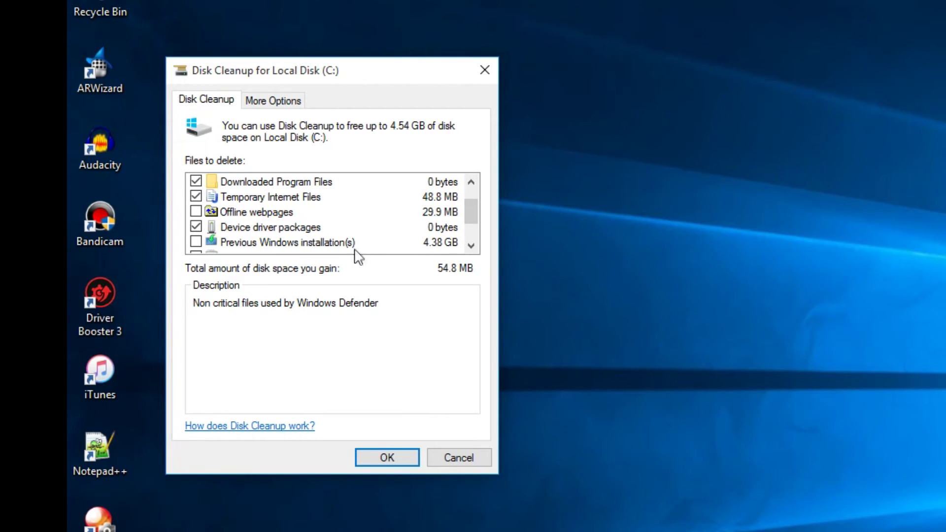
click(198, 244)
mouse_move(471, 207)
mouse_down()
mouse_move(476, 234)
mouse_move(473, 210)
mouse_up()
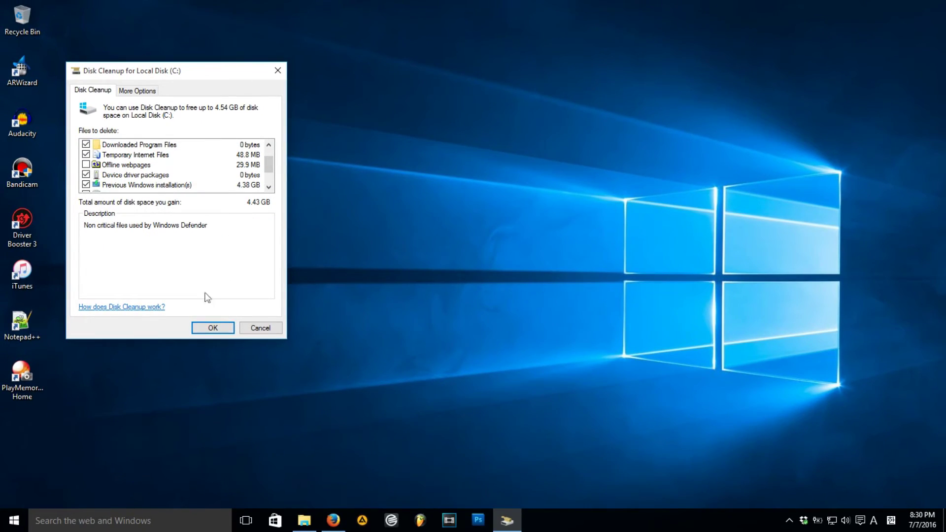
click(221, 327)
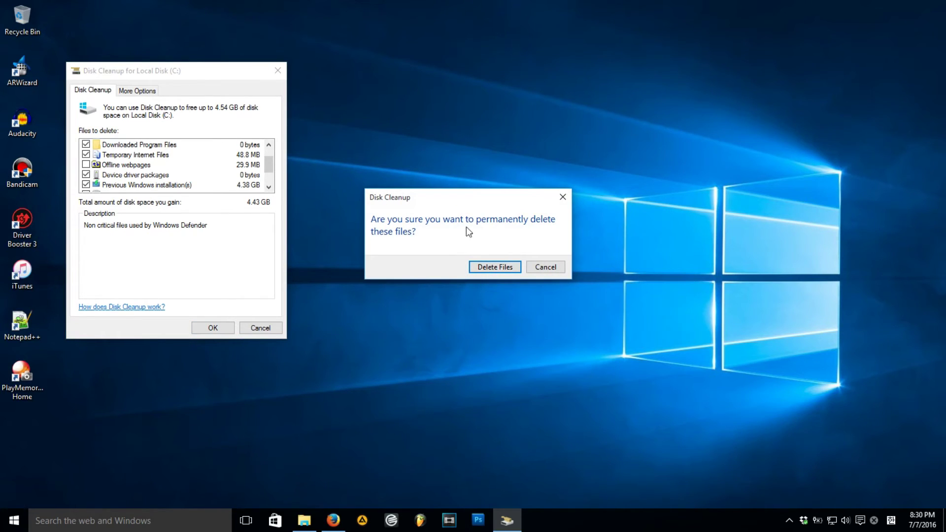
click(493, 267)
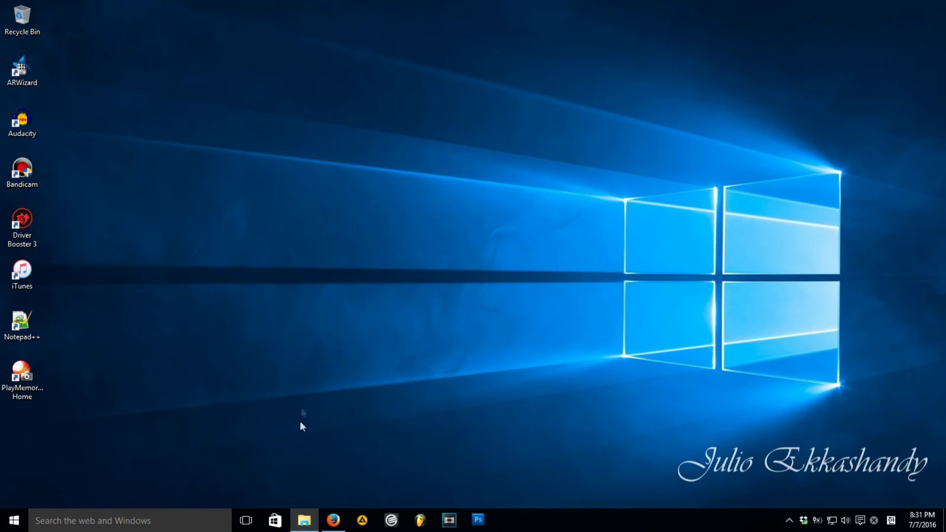
Restore the File Explorer window and check the C: drive listing for the Windows.old folder.
click(308, 524)
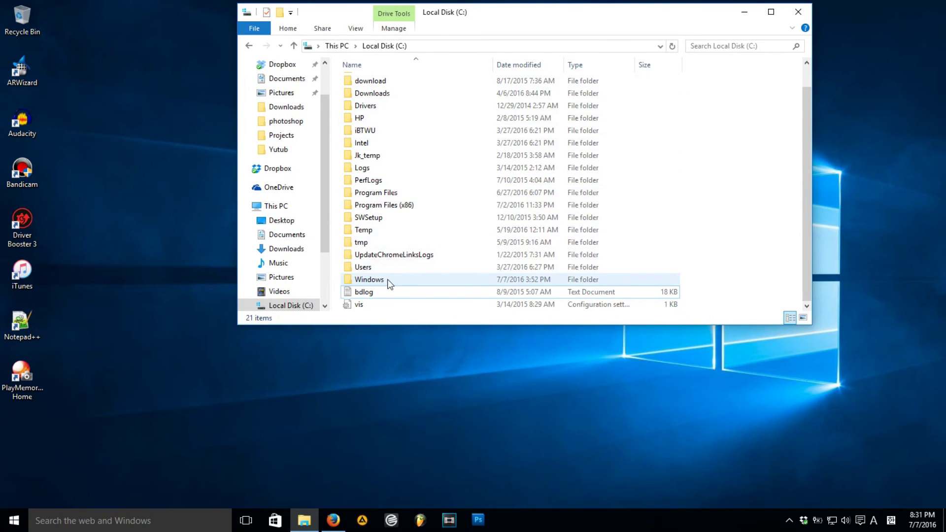
click(392, 292)
mouse_move(408, 292)
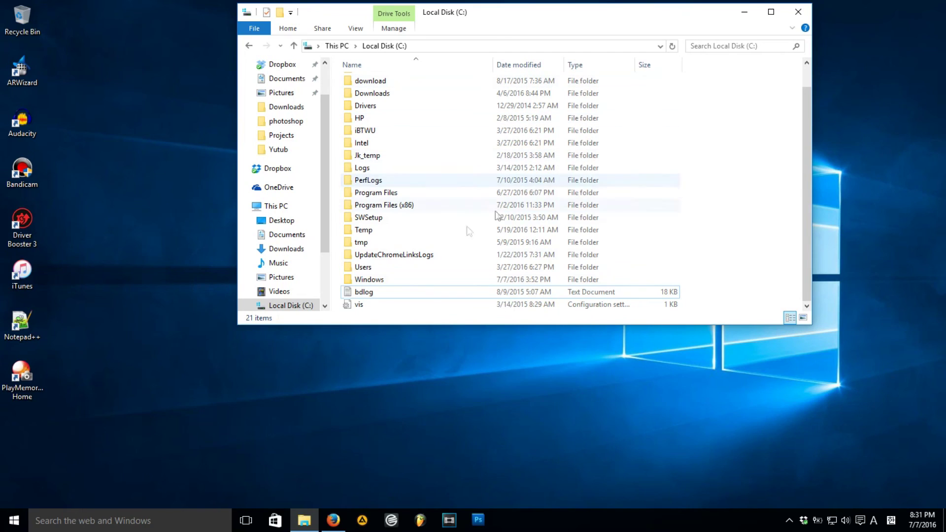
View the used and free space in the properties of Local Disk (C:), and close the dialog.
click(302, 308)
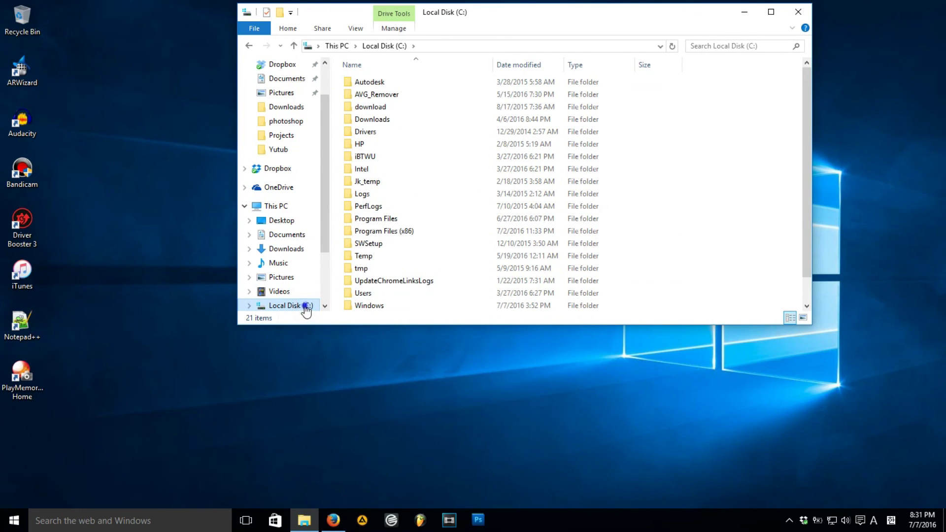
right_click(308, 306)
click(364, 295)
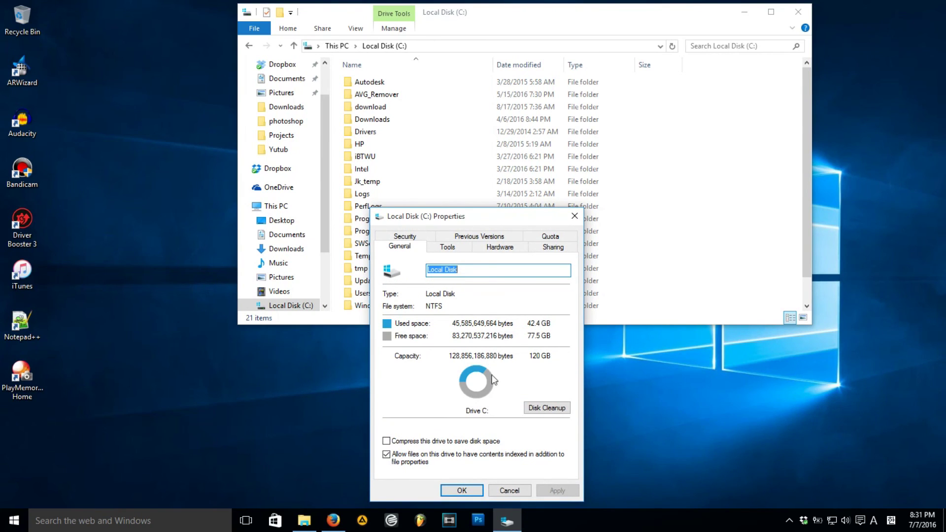
click(576, 221)
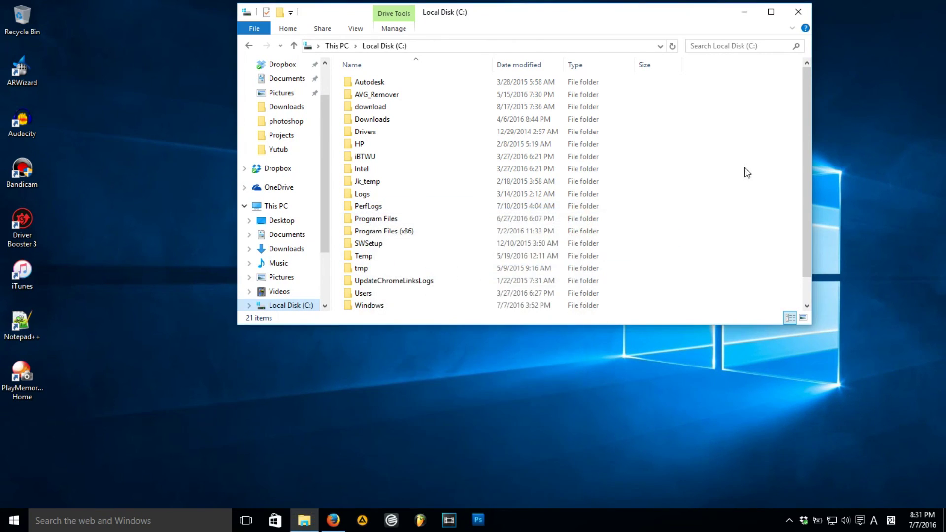
Look through the C: drive's folder list once more and close the File Explorer window.
scroll(745, 176, down, 1)
scroll(744, 178, up, 1)
scroll(740, 133, down, 1)
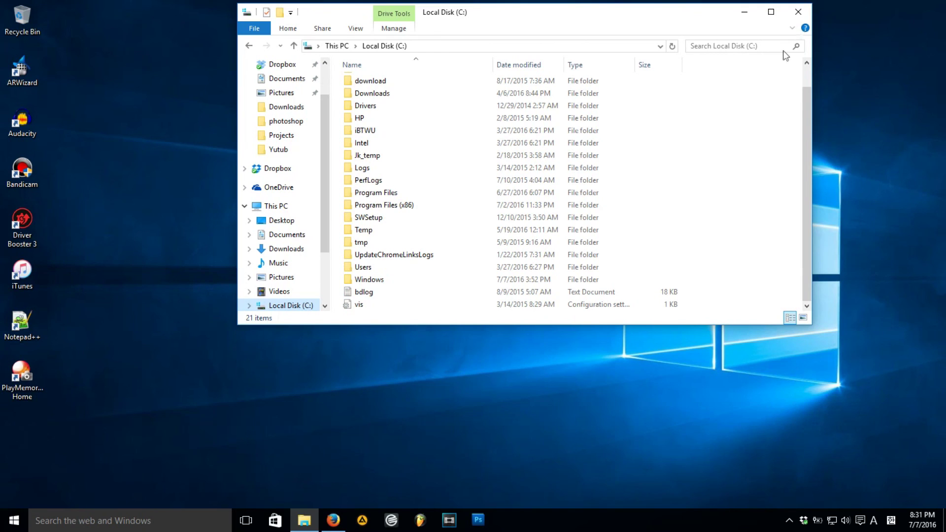
click(807, 11)
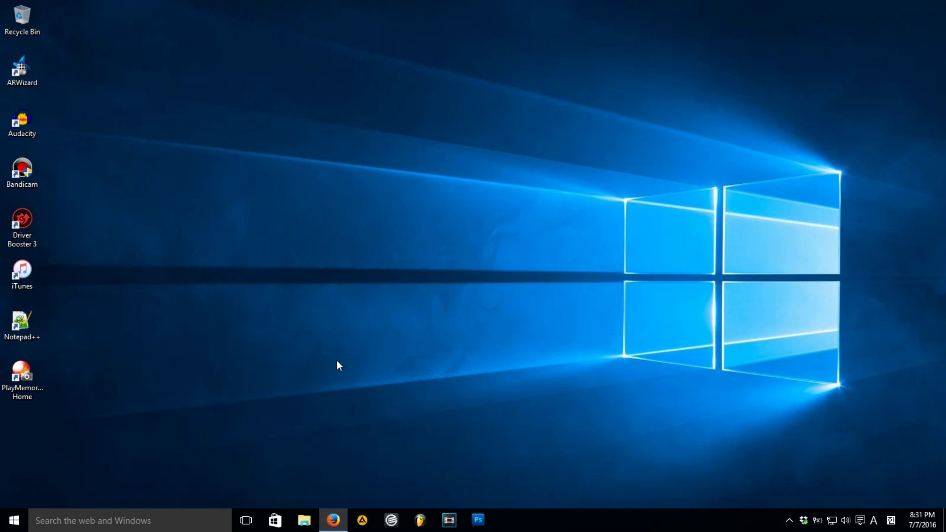